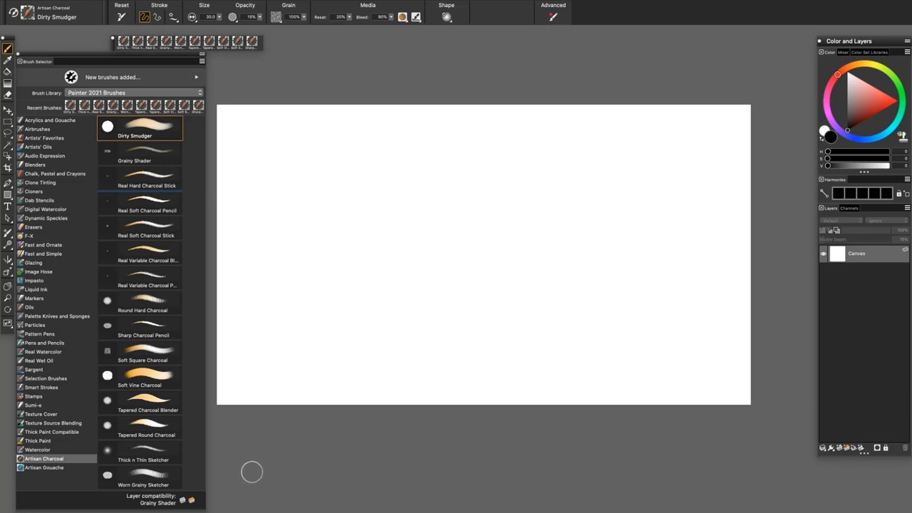
# Restore the panels and show the Brush Selector as a full panel listing the Artisan Charcoal brushes.
pyautogui.press('Tab')
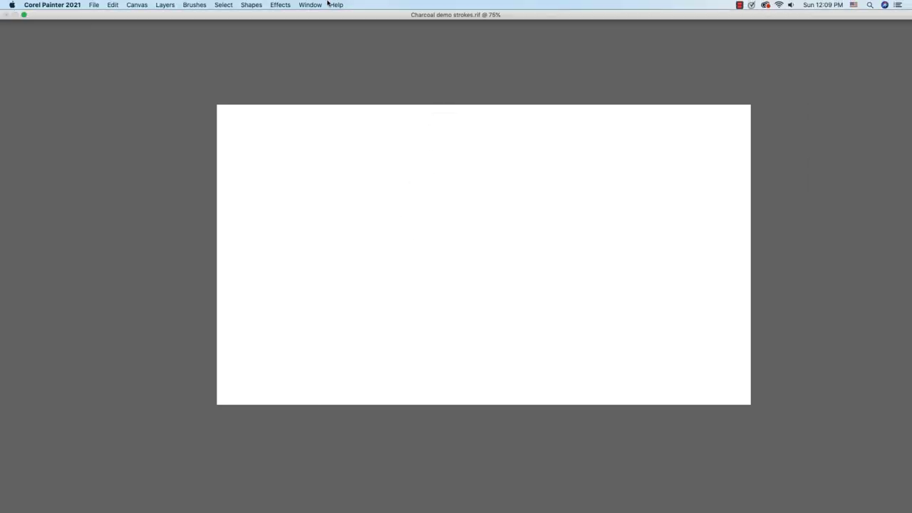
pyautogui.click(313, 5)
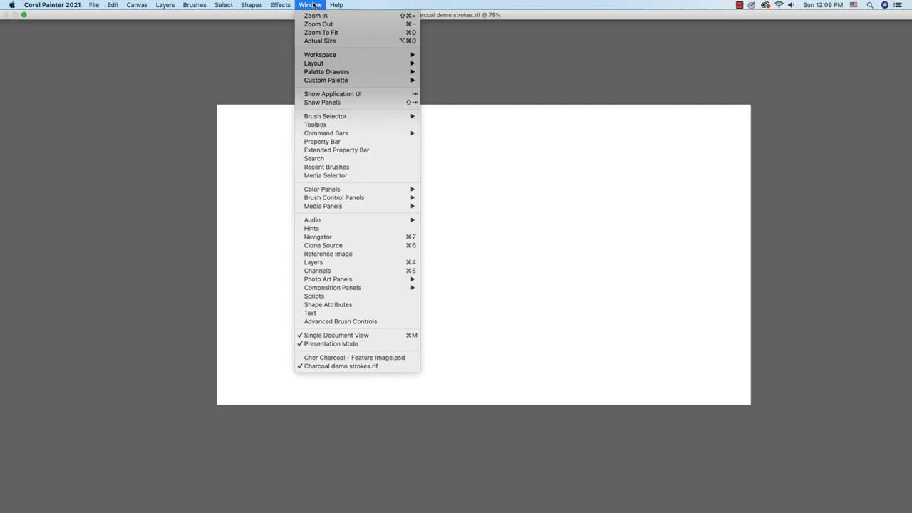
pyautogui.moveTo(326, 118)
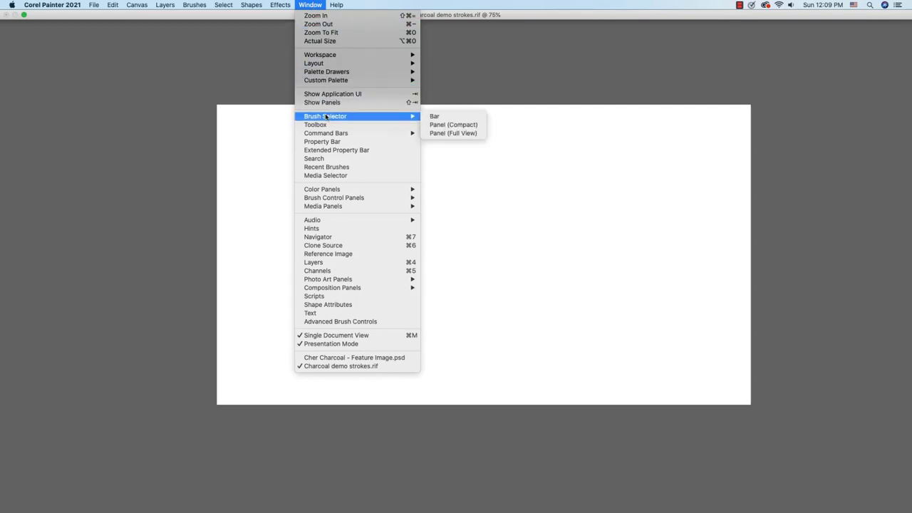
pyautogui.click(443, 134)
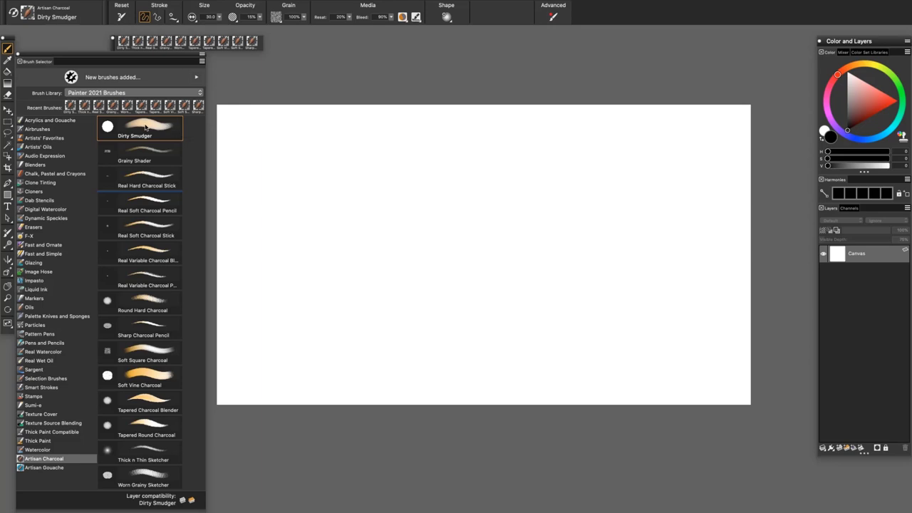
# Paint a soft grey Dirty Smudger smudge and a dark Grainy Shader patch at the canvas top left.
pyautogui.moveTo(241, 147)
pyautogui.mouseDown()
pyautogui.moveTo(273, 123)
pyautogui.moveTo(233, 194)
pyautogui.moveTo(266, 139)
pyautogui.mouseUp()
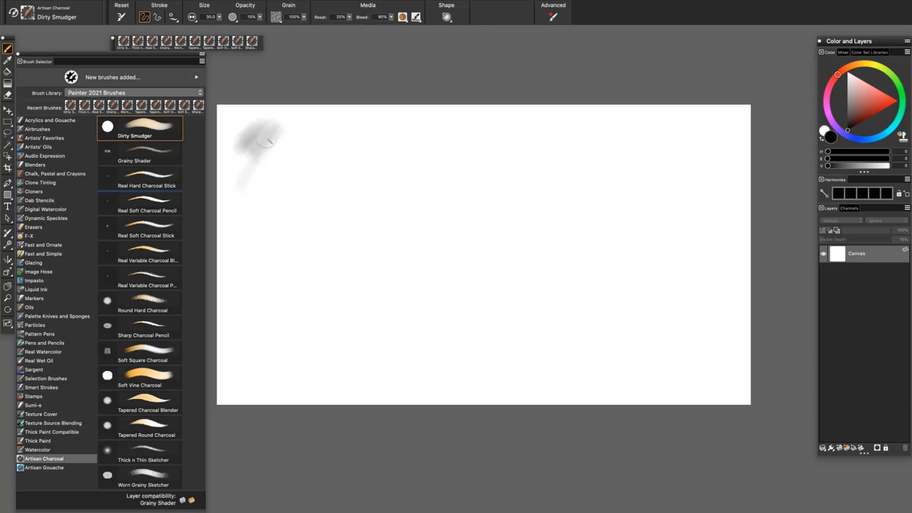
pyautogui.click(156, 151)
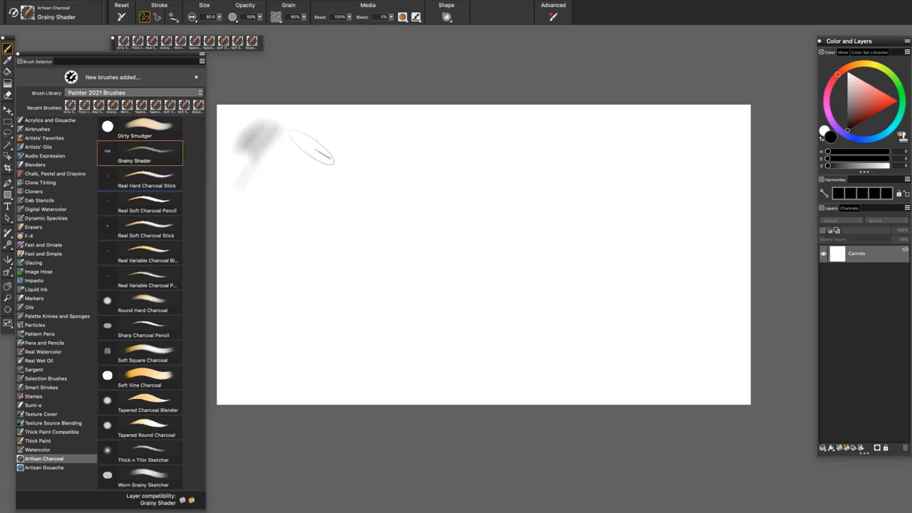
pyautogui.moveTo(324, 139)
pyautogui.mouseDown()
pyautogui.moveTo(287, 186)
pyautogui.moveTo(356, 150)
pyautogui.moveTo(320, 200)
pyautogui.moveTo(360, 153)
pyautogui.moveTo(306, 164)
pyautogui.moveTo(307, 128)
pyautogui.moveTo(390, 200)
pyautogui.mouseUp()
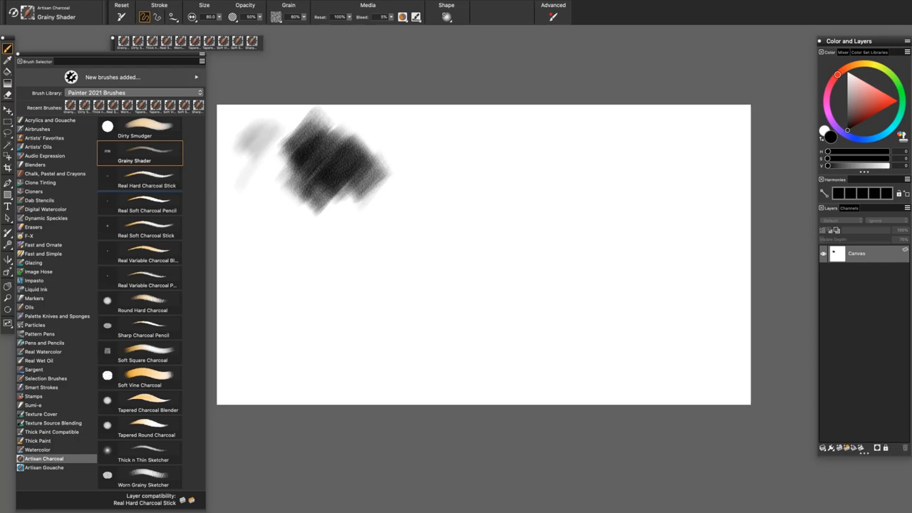
# Draw a 3-shaped stroke, zigzags and thick hatching with Real Hard Charcoal Stick.
pyautogui.click(142, 178)
pyautogui.moveTo(398, 126)
pyautogui.mouseDown()
pyautogui.moveTo(414, 127)
pyautogui.moveTo(410, 158)
pyautogui.moveTo(435, 184)
pyautogui.mouseUp()
pyautogui.moveTo(430, 127)
pyautogui.mouseDown()
pyautogui.moveTo(450, 142)
pyautogui.moveTo(435, 178)
pyautogui.moveTo(449, 186)
pyautogui.mouseUp()
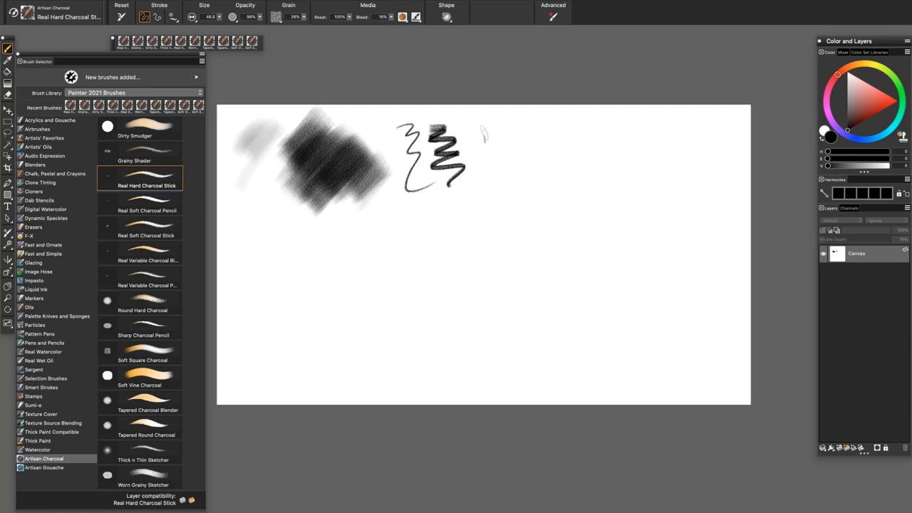
pyautogui.moveTo(470, 132)
pyautogui.mouseDown()
pyautogui.moveTo(488, 128)
pyautogui.moveTo(502, 153)
pyautogui.moveTo(458, 215)
pyautogui.mouseUp()
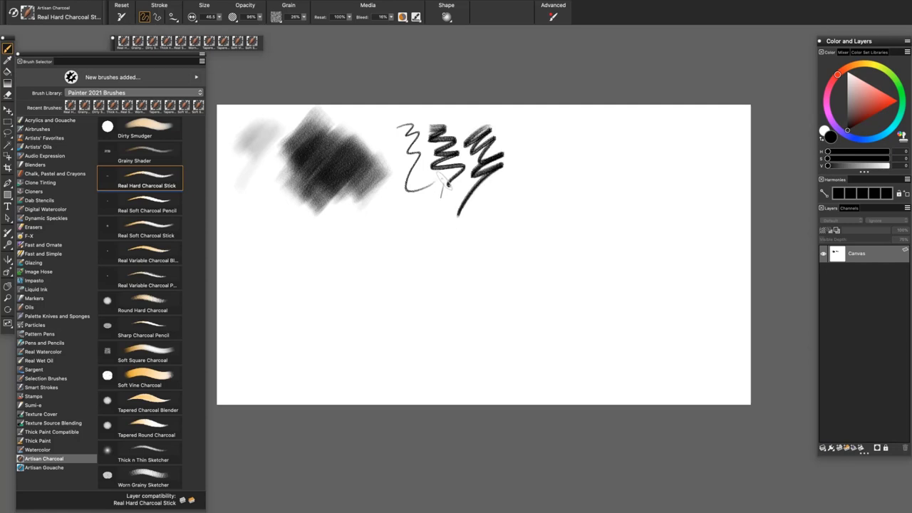
pyautogui.moveTo(446, 177)
pyautogui.mouseDown()
pyautogui.moveTo(424, 214)
pyautogui.moveTo(449, 194)
pyautogui.moveTo(431, 222)
pyautogui.moveTo(453, 209)
pyautogui.moveTo(477, 212)
pyautogui.moveTo(485, 246)
pyautogui.mouseUp()
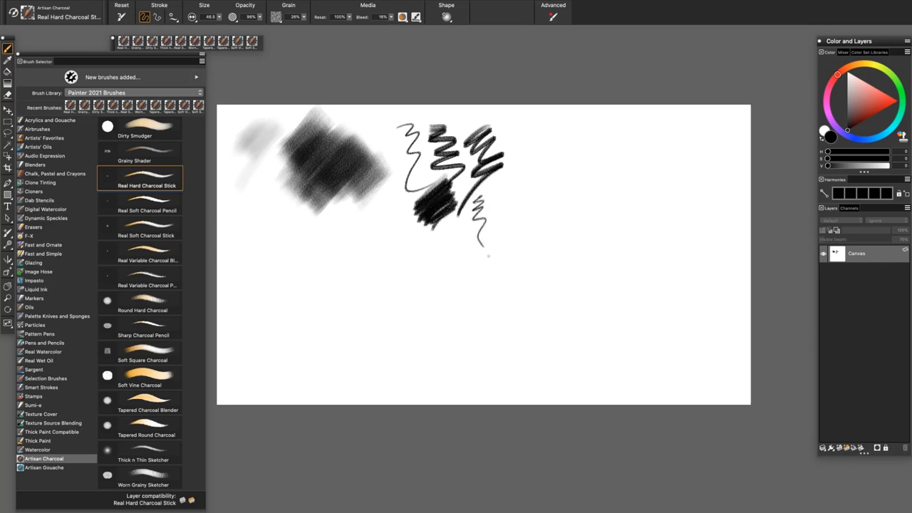
# Draw a thin zigzag and grey hatching with Real Soft Charcoal Pencil, then a black S and blob with Real Soft Charcoal Stick.
pyautogui.click(147, 204)
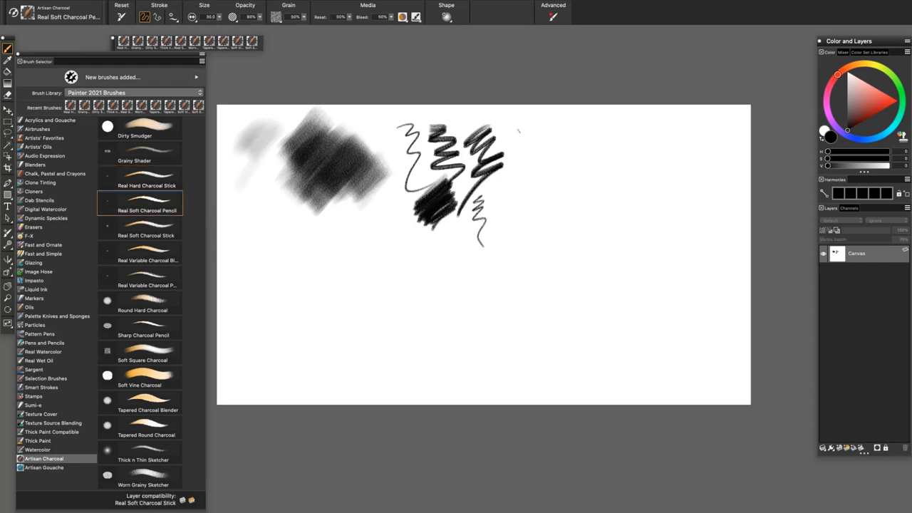
pyautogui.moveTo(518, 131)
pyautogui.mouseDown()
pyautogui.moveTo(529, 179)
pyautogui.moveTo(512, 225)
pyautogui.mouseUp()
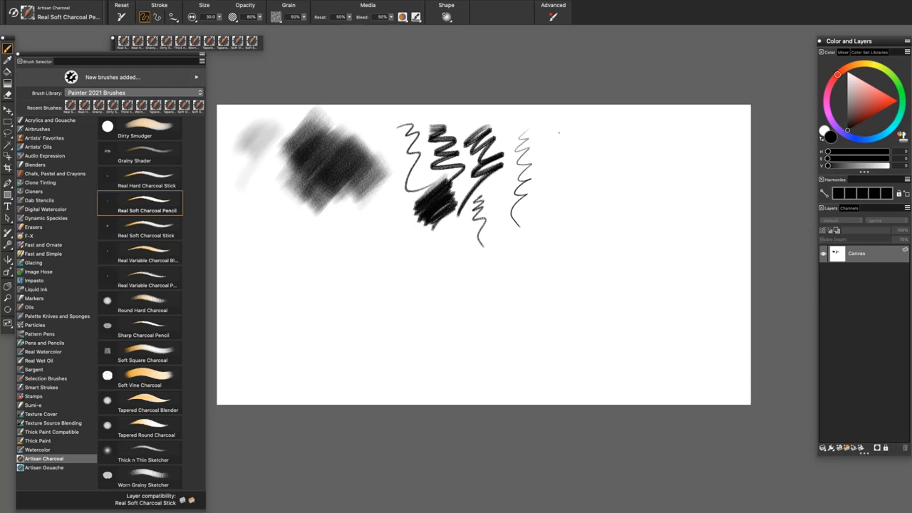
pyautogui.moveTo(550, 142)
pyautogui.mouseDown()
pyautogui.moveTo(537, 166)
pyautogui.moveTo(568, 156)
pyautogui.moveTo(535, 171)
pyautogui.moveTo(569, 160)
pyautogui.moveTo(540, 185)
pyautogui.moveTo(563, 196)
pyautogui.mouseUp()
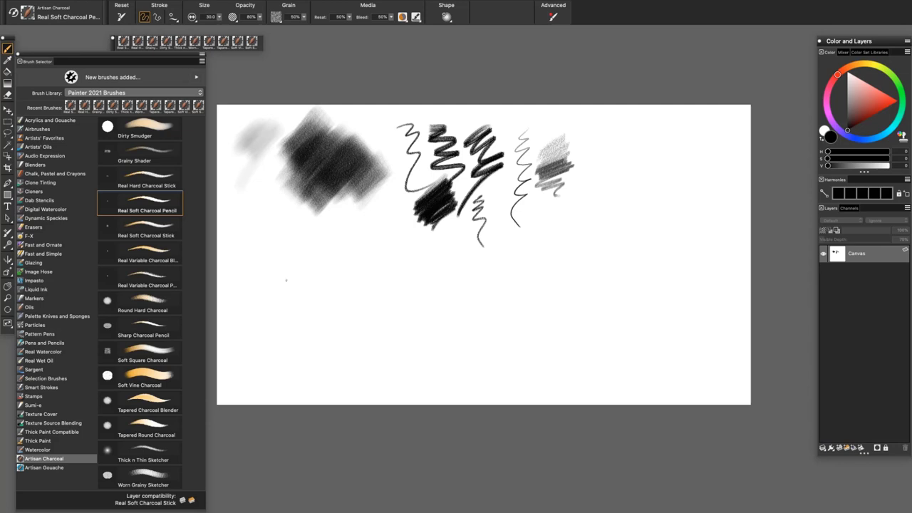
pyautogui.click(147, 227)
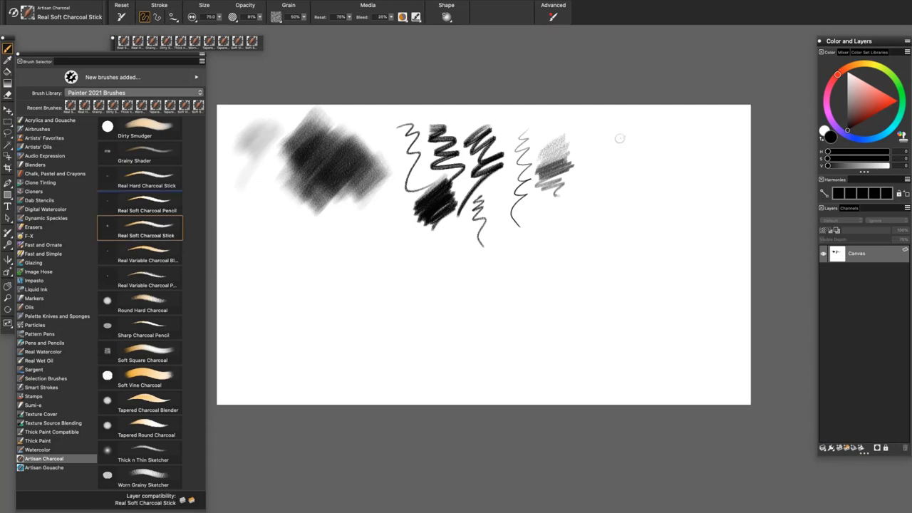
pyautogui.moveTo(591, 131); pyautogui.dragTo(607, 218)
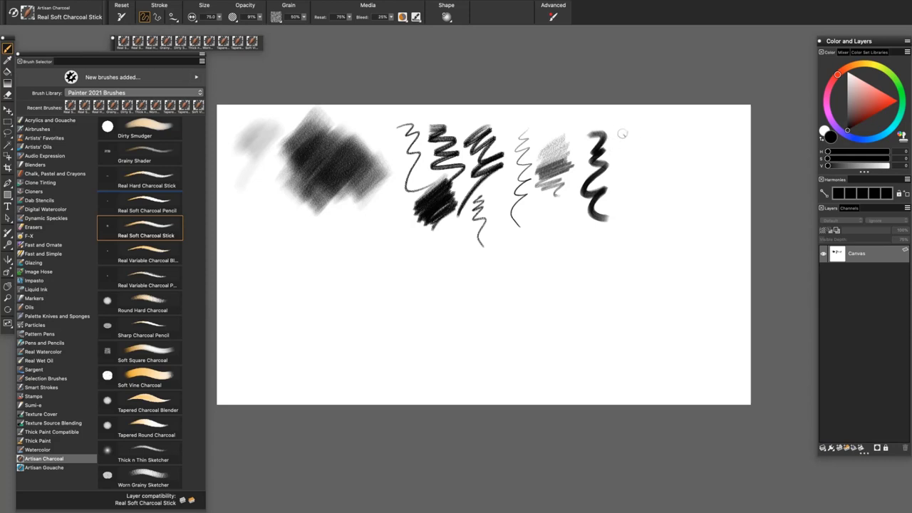
pyautogui.moveTo(627, 130)
pyautogui.mouseDown()
pyautogui.moveTo(626, 184)
pyautogui.moveTo(624, 171)
pyautogui.moveTo(632, 196)
pyautogui.moveTo(615, 203)
pyautogui.moveTo(607, 230)
pyautogui.moveTo(584, 227)
pyautogui.mouseUp()
# Blend the dark blob into streaks and a bristly splatter with Real Variable Charcoal Blender.
pyautogui.click(149, 250)
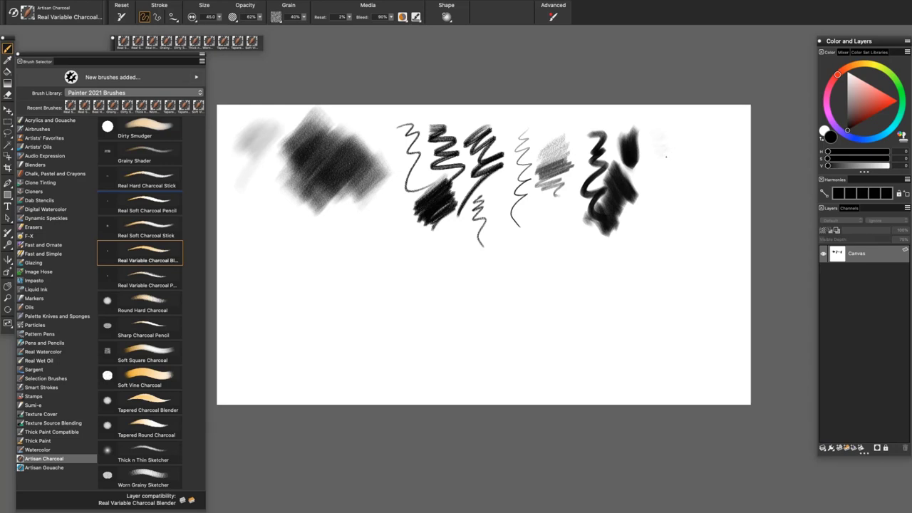
pyautogui.moveTo(666, 155); pyautogui.dragTo(663, 238)
pyautogui.moveTo(650, 171)
pyautogui.mouseDown()
pyautogui.moveTo(638, 149)
pyautogui.moveTo(646, 137)
pyautogui.mouseUp()
pyautogui.moveTo(637, 139); pyautogui.dragTo(643, 133)
# Draw a vertical zigzag and a dense hatched patch with Real Variable Charcoal Pencil to start the second row.
pyautogui.click(153, 280)
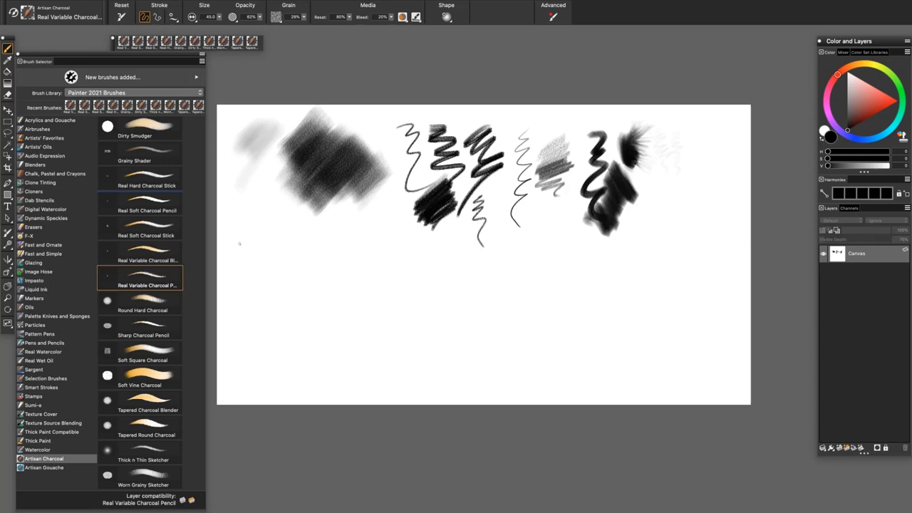
pyautogui.moveTo(237, 240)
pyautogui.mouseDown()
pyautogui.moveTo(251, 283)
pyautogui.moveTo(241, 312)
pyautogui.moveTo(255, 336)
pyautogui.mouseUp()
pyautogui.moveTo(264, 253); pyautogui.dragTo(280, 288)
pyautogui.moveTo(267, 258)
pyautogui.mouseDown()
pyautogui.moveTo(274, 289)
pyautogui.moveTo(265, 275)
pyautogui.moveTo(260, 294)
pyautogui.moveTo(228, 318)
pyautogui.moveTo(269, 313)
pyautogui.moveTo(240, 329)
pyautogui.moveTo(251, 330)
pyautogui.moveTo(246, 344)
pyautogui.moveTo(279, 349)
pyautogui.mouseUp()
# Draw three curved grainy strokes with Round Hard Charcoal.
pyautogui.click(148, 303)
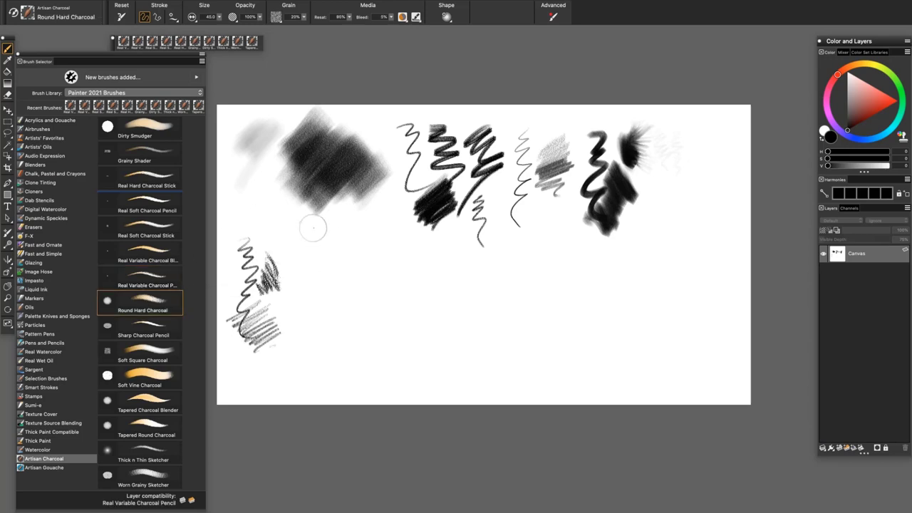
pyautogui.moveTo(317, 270); pyautogui.dragTo(340, 322)
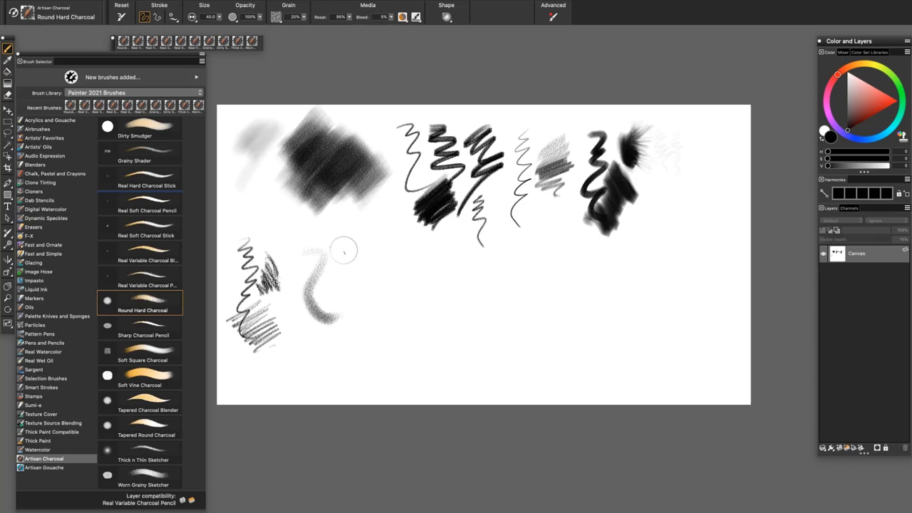
pyautogui.moveTo(351, 248); pyautogui.dragTo(372, 307)
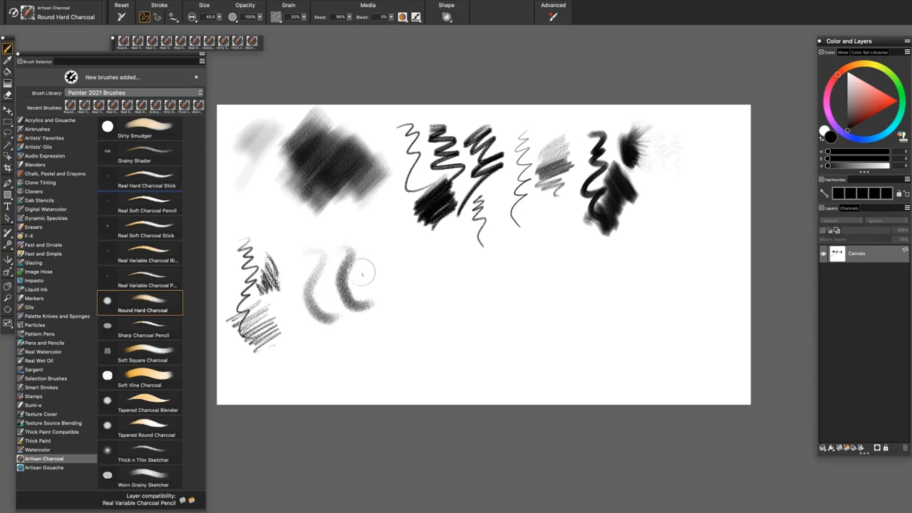
pyautogui.moveTo(366, 256)
pyautogui.mouseDown()
pyautogui.moveTo(376, 286)
pyautogui.moveTo(396, 284)
pyautogui.mouseUp()
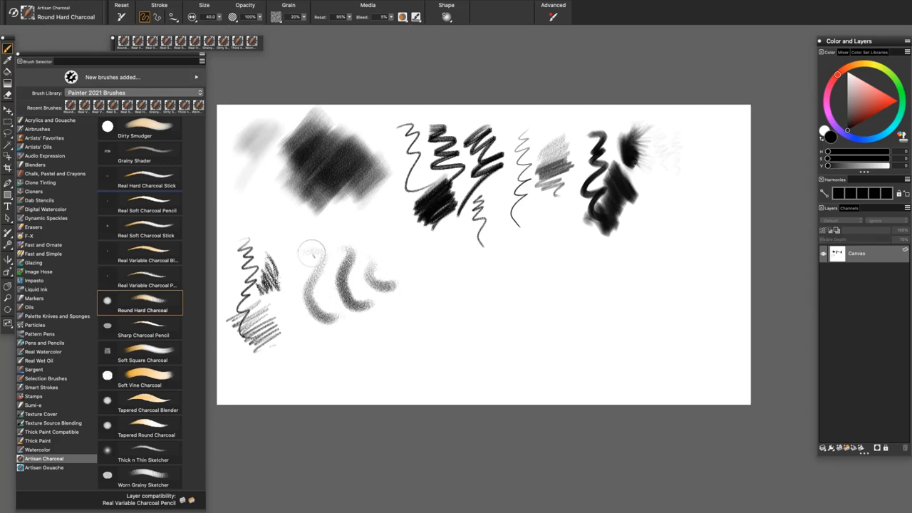
# Draw thin zigzags and cross-hatching with Sharp Charcoal Pencil.
pyautogui.click(151, 330)
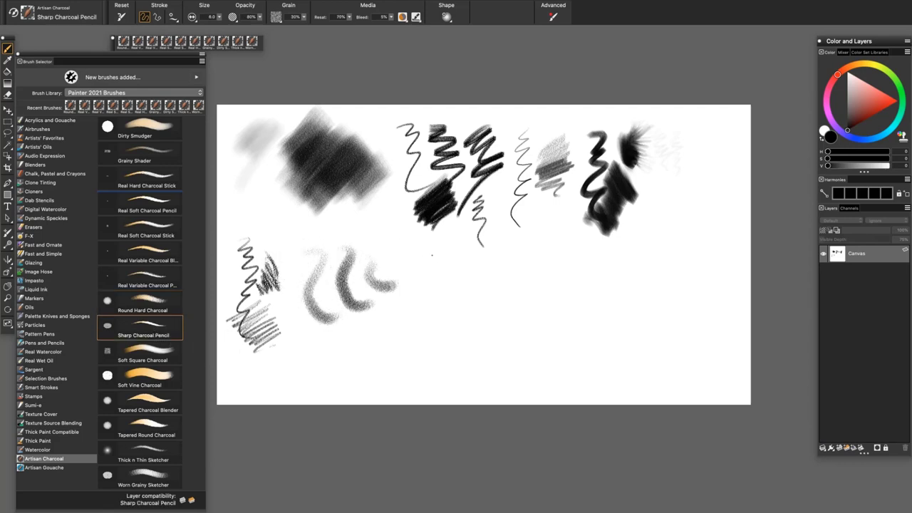
pyautogui.moveTo(431, 258); pyautogui.dragTo(404, 329)
pyautogui.moveTo(437, 257); pyautogui.dragTo(450, 287)
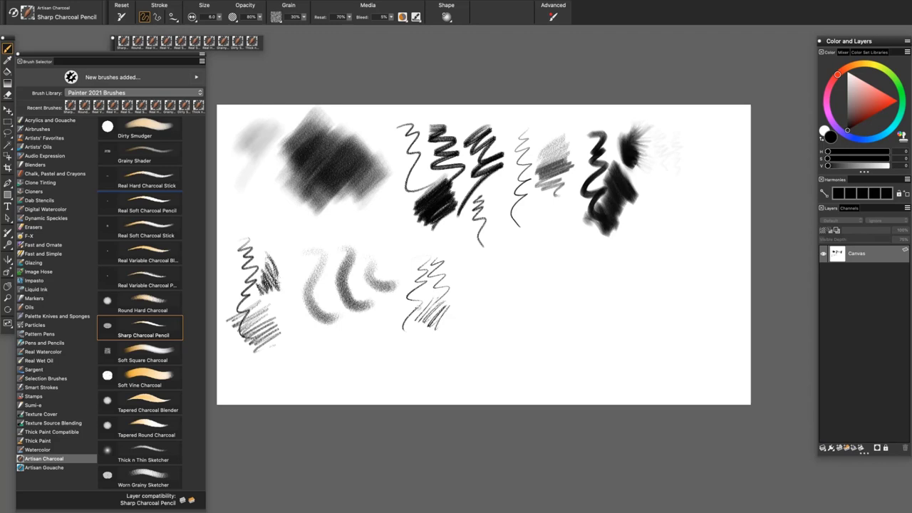
pyautogui.moveTo(452, 306); pyautogui.dragTo(408, 313)
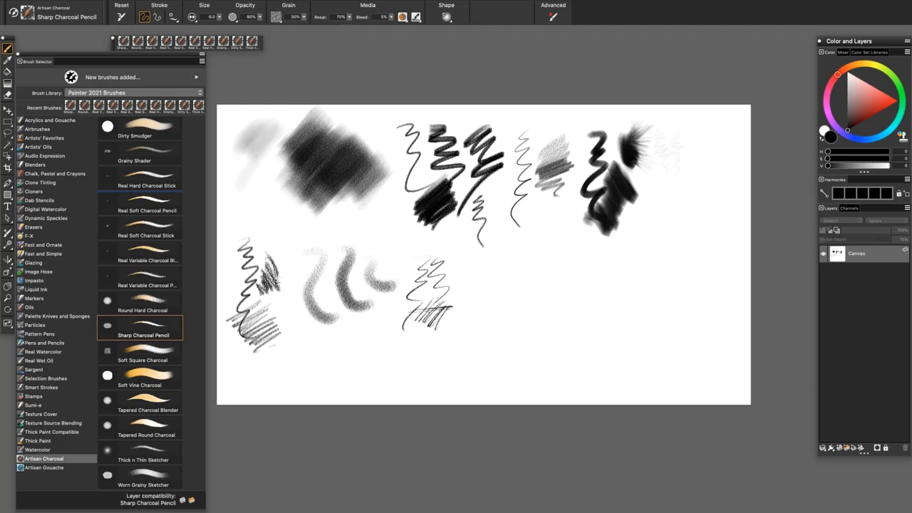
# Paint a thick L stroke and dark patch with Soft Square Charcoal, then two grainy Soft Vine Charcoal strokes.
pyautogui.click(148, 354)
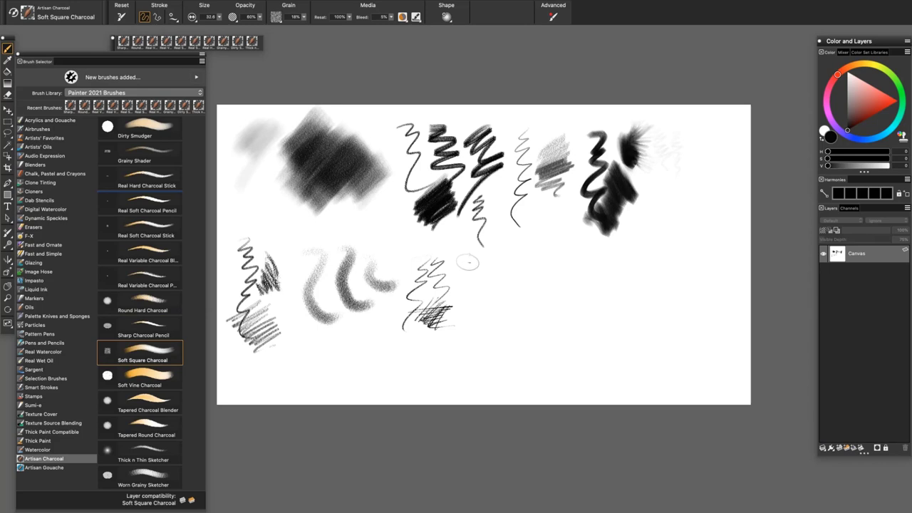
pyautogui.moveTo(470, 262)
pyautogui.mouseDown()
pyautogui.moveTo(479, 289)
pyautogui.moveTo(526, 319)
pyautogui.mouseUp()
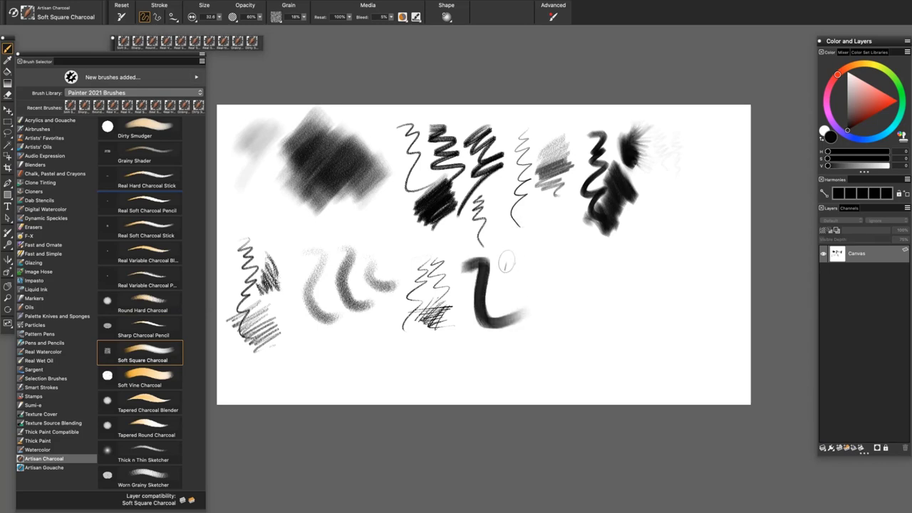
pyautogui.moveTo(502, 265)
pyautogui.mouseDown()
pyautogui.moveTo(510, 262)
pyautogui.moveTo(502, 275)
pyautogui.moveTo(516, 277)
pyautogui.moveTo(528, 301)
pyautogui.mouseUp()
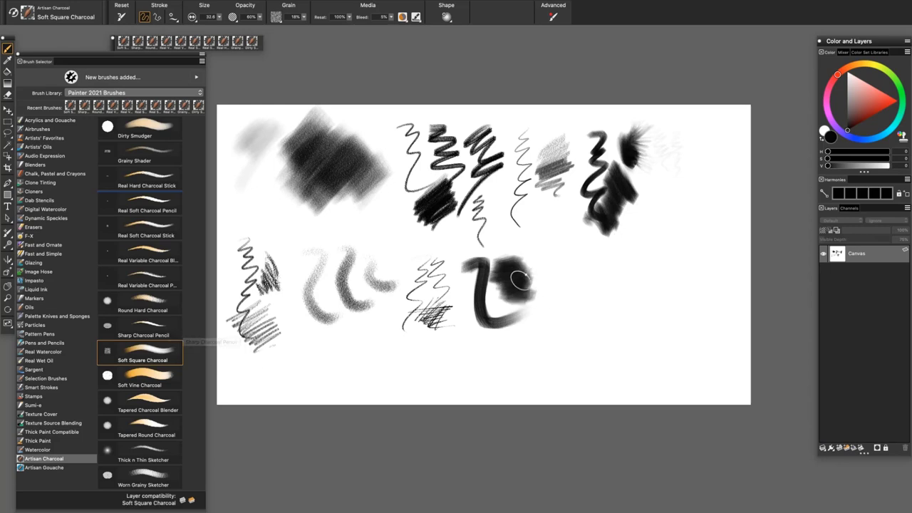
pyautogui.click(143, 377)
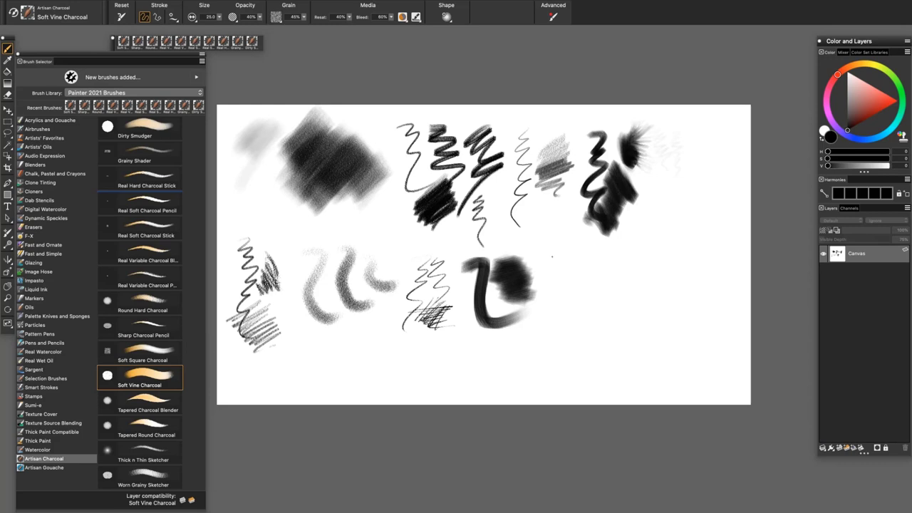
pyautogui.moveTo(560, 253); pyautogui.dragTo(548, 329)
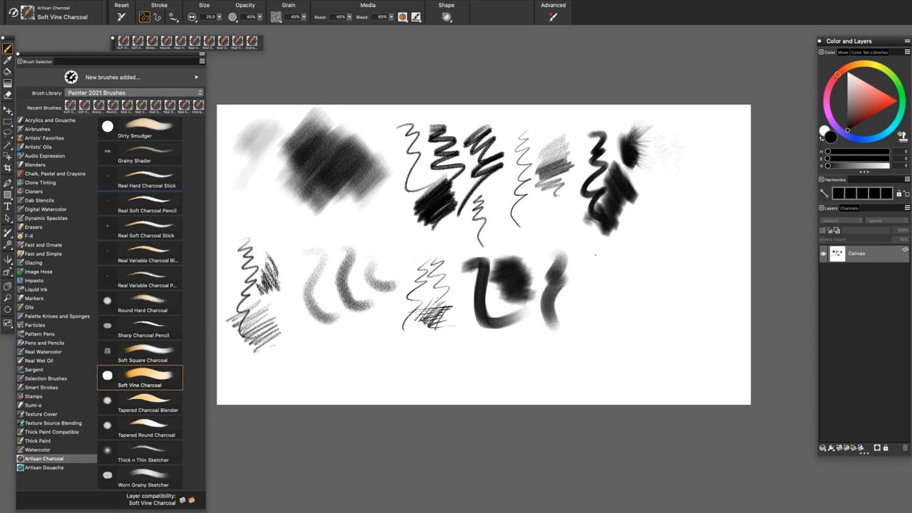
pyautogui.moveTo(585, 267)
pyautogui.mouseDown()
pyautogui.moveTo(570, 290)
pyautogui.moveTo(611, 283)
pyautogui.moveTo(563, 314)
pyautogui.moveTo(595, 321)
pyautogui.moveTo(573, 335)
pyautogui.mouseUp()
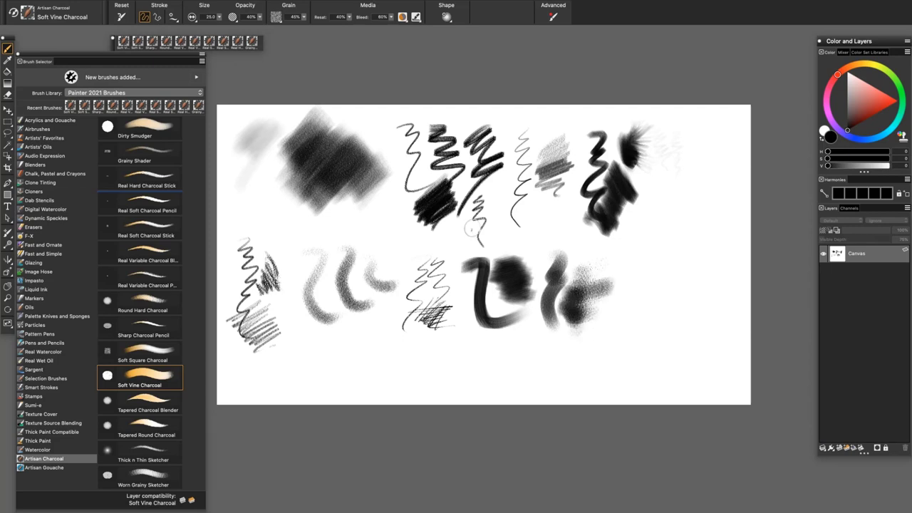
# Paint a light grey Tapered Charcoal Blender stroke, lower Resat, and smudge the grainy patch.
pyautogui.click(147, 403)
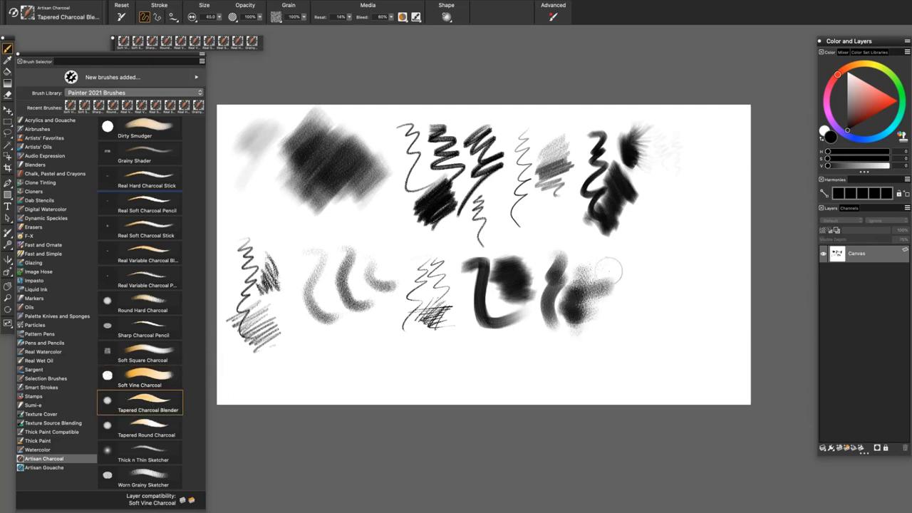
pyautogui.moveTo(639, 272); pyautogui.dragTo(611, 336)
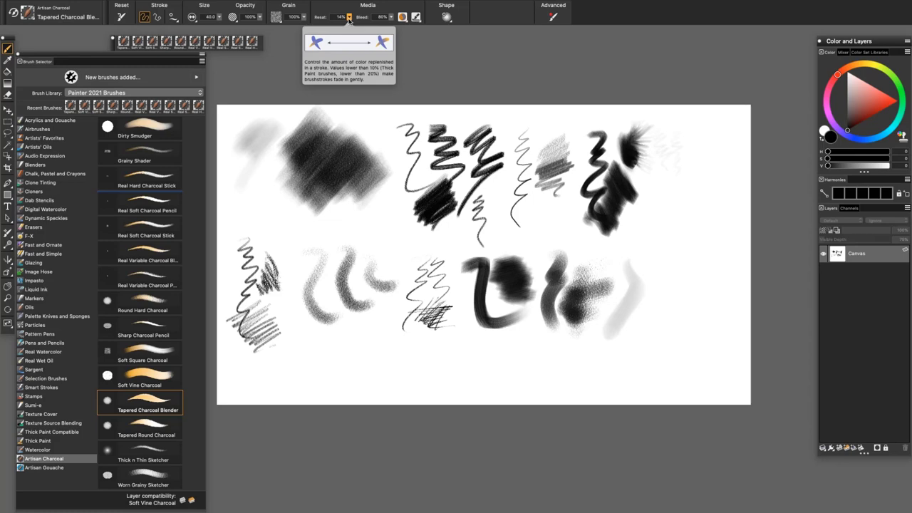
pyautogui.click(349, 17)
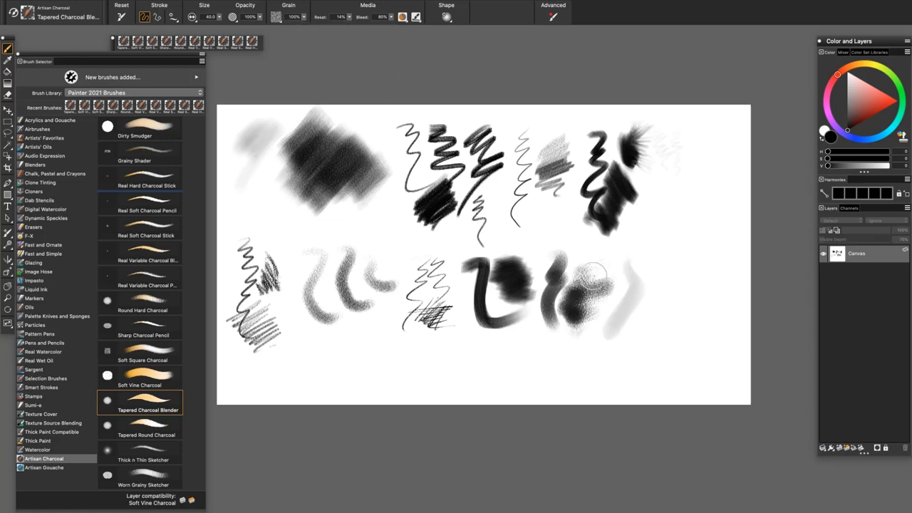
pyautogui.moveTo(596, 273)
pyautogui.mouseDown()
pyautogui.moveTo(614, 254)
pyautogui.moveTo(578, 295)
pyautogui.moveTo(613, 267)
pyautogui.mouseUp()
# Paint a dark Tapered Round Charcoal curve, then three thin curved Thick n Thin Sketcher lines.
pyautogui.click(143, 426)
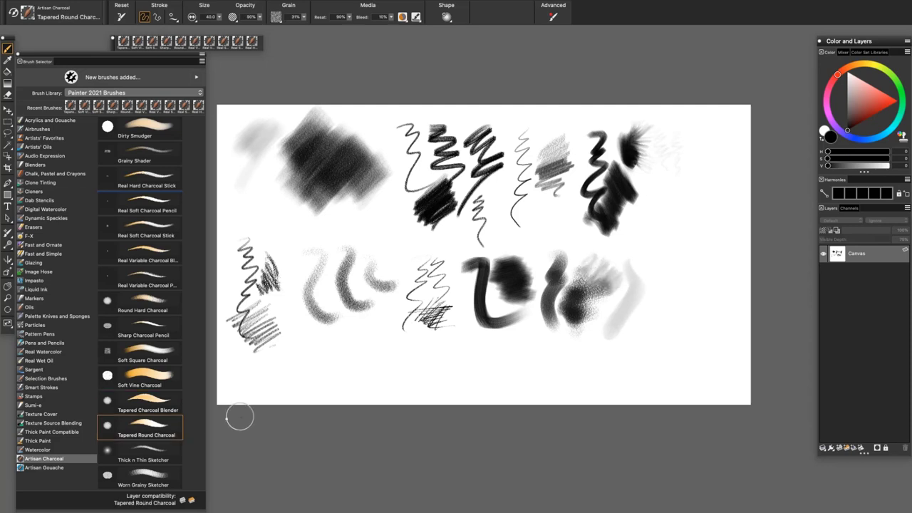
pyautogui.moveTo(663, 241)
pyautogui.mouseDown()
pyautogui.moveTo(674, 273)
pyautogui.moveTo(647, 342)
pyautogui.mouseUp()
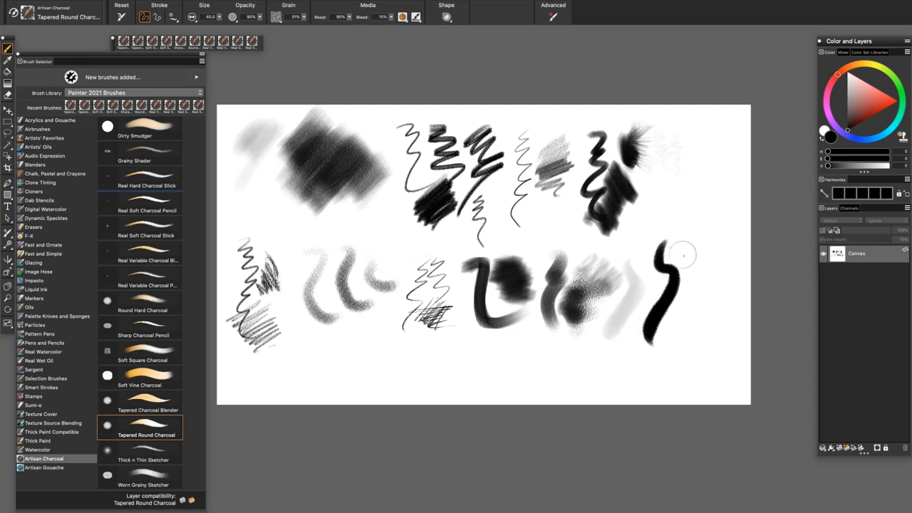
pyautogui.click(143, 452)
pyautogui.moveTo(256, 380); pyautogui.dragTo(328, 356)
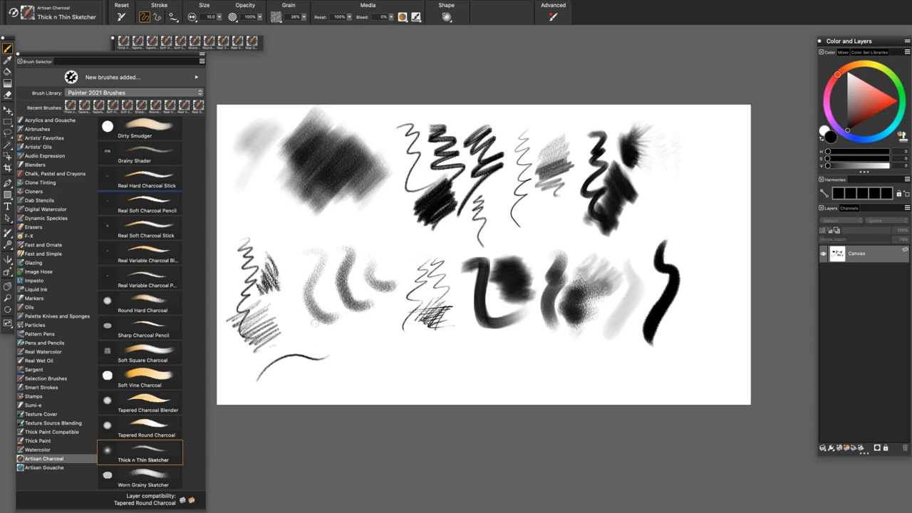
pyautogui.moveTo(264, 387); pyautogui.dragTo(350, 356)
pyautogui.moveTo(310, 387); pyautogui.dragTo(349, 376)
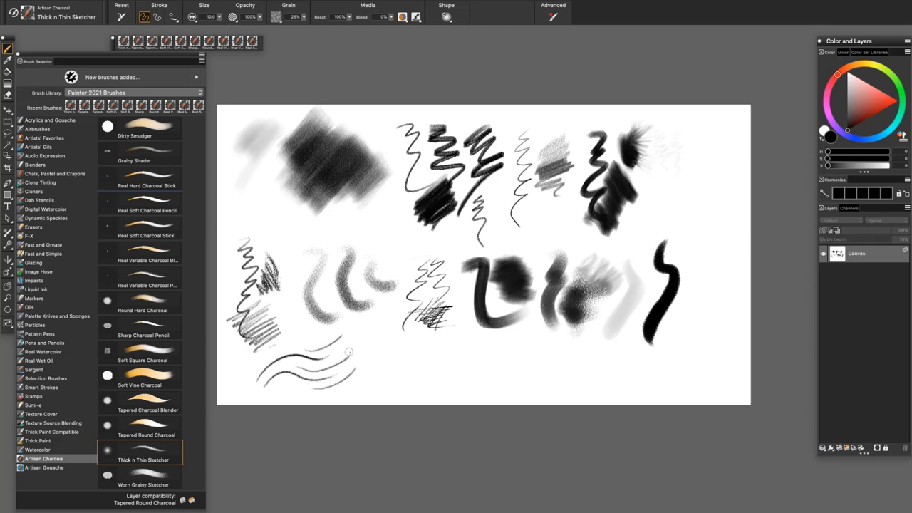
# Draw a grey grainy stroke and a dark patch below it with Worn Grainy Sketcher.
pyautogui.click(151, 477)
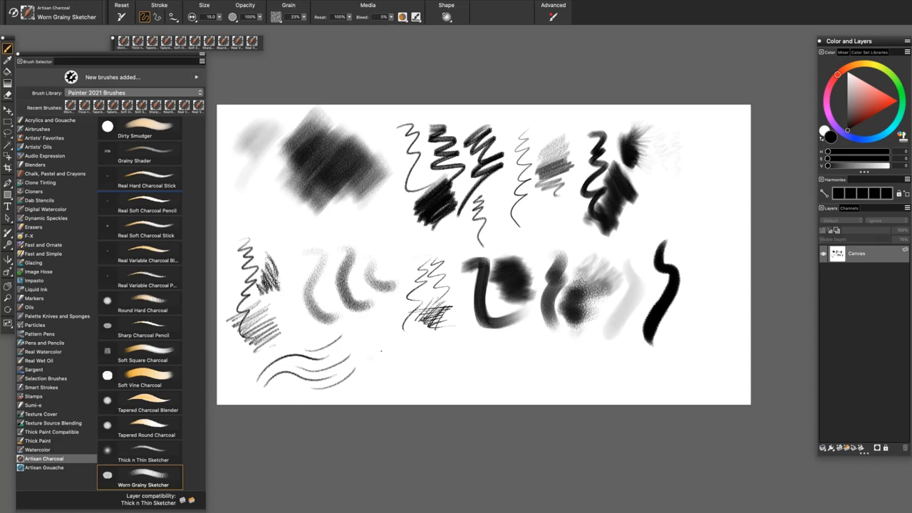
pyautogui.moveTo(370, 352); pyautogui.dragTo(432, 349)
pyautogui.moveTo(397, 380); pyautogui.dragTo(456, 380)
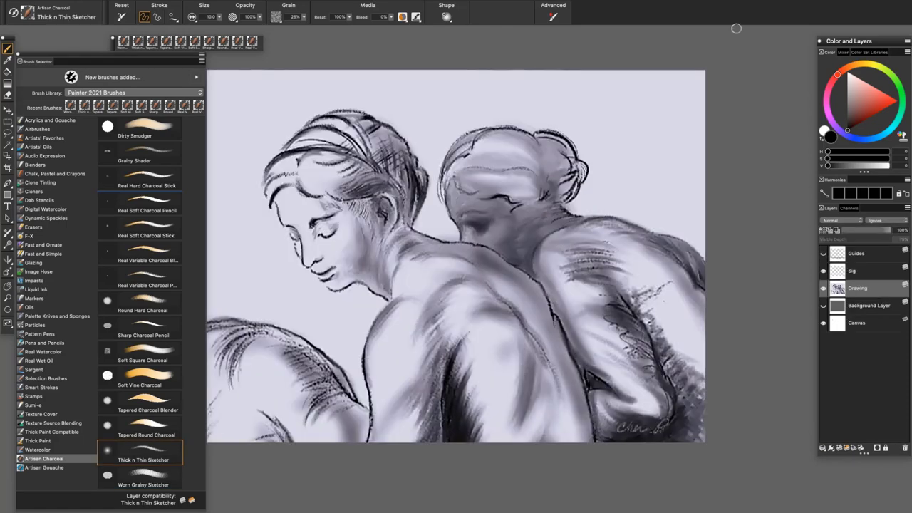